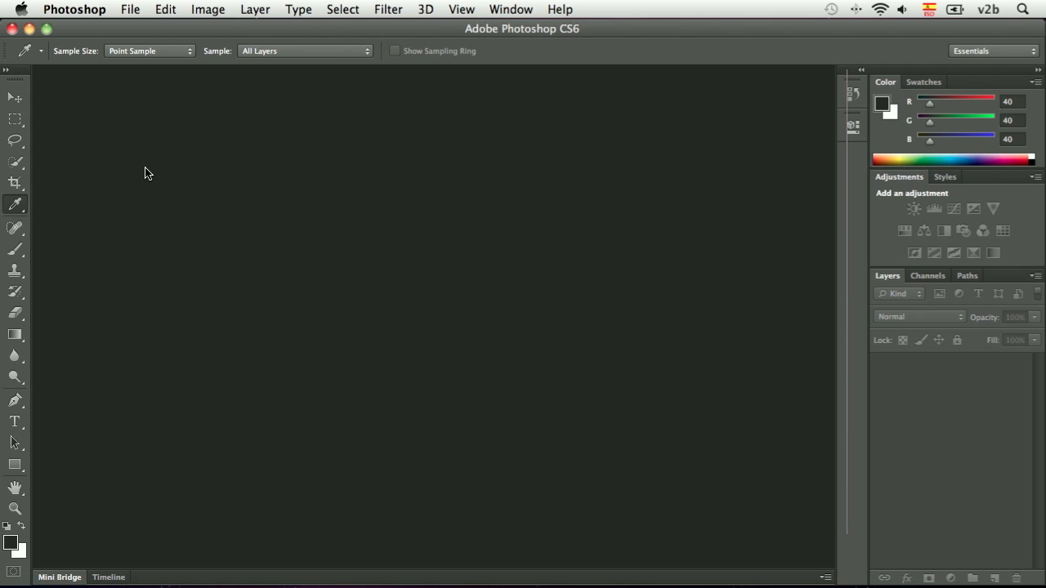
Open the recent photo DSC03536.JPG of two children by a turquoise door.
click(130, 9)
mouse_move(166, 107)
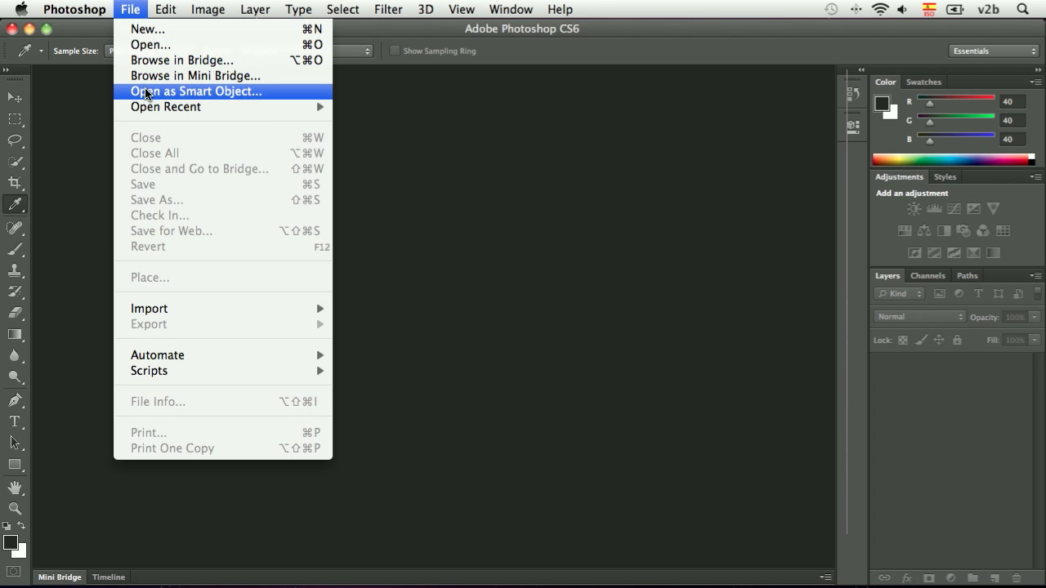
click(428, 109)
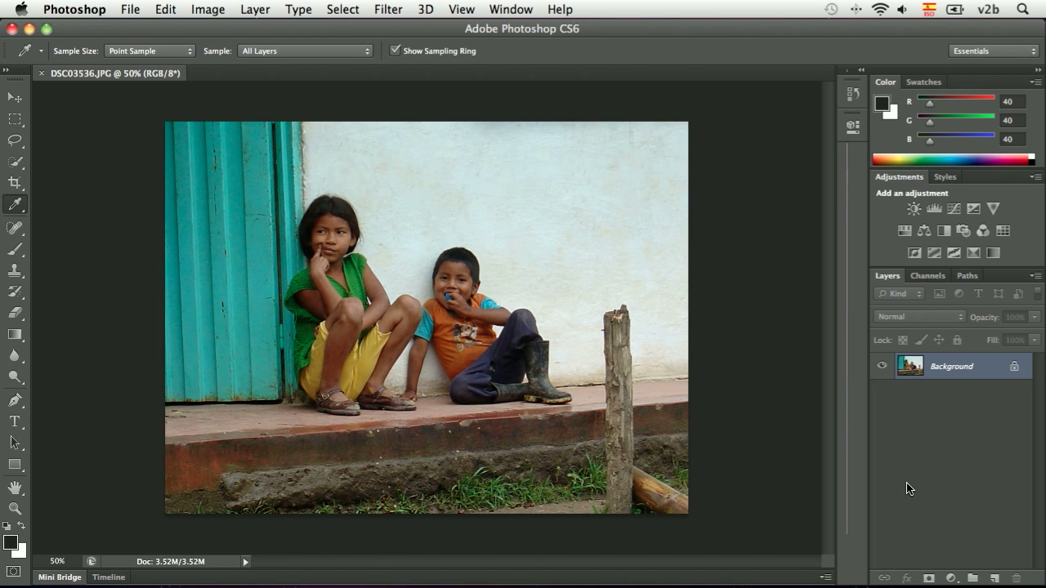
click(950, 577)
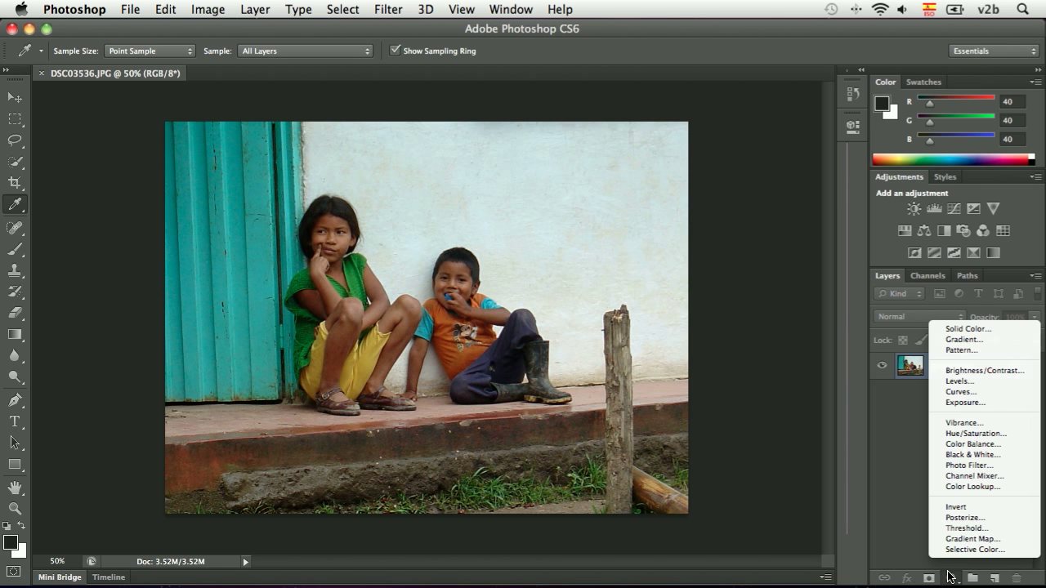
Add a Brightness/Contrast adjustment layer with Contrast 100 and Brightness 0.
click(975, 370)
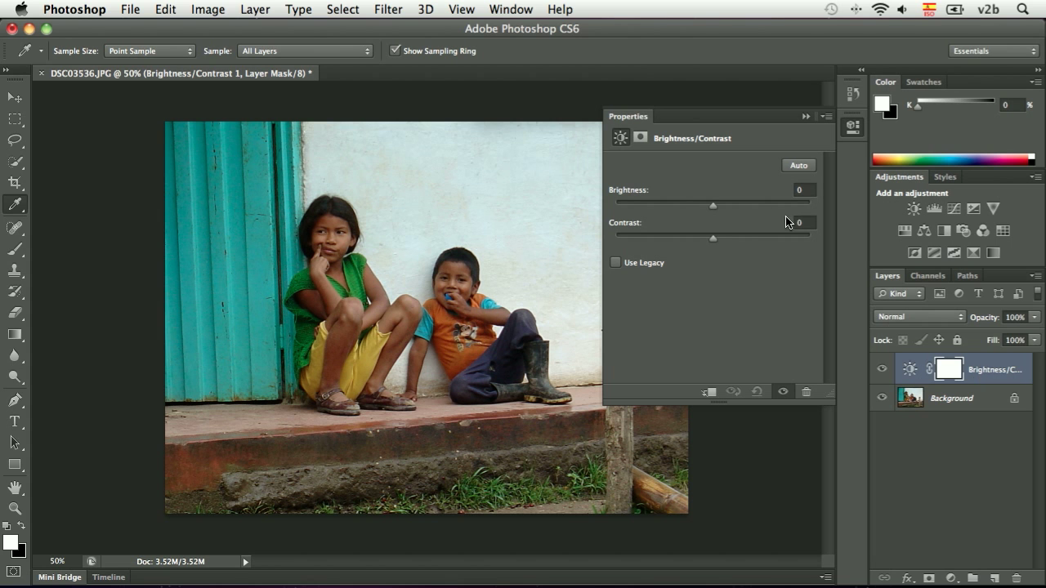
drag(713, 238, 813, 242)
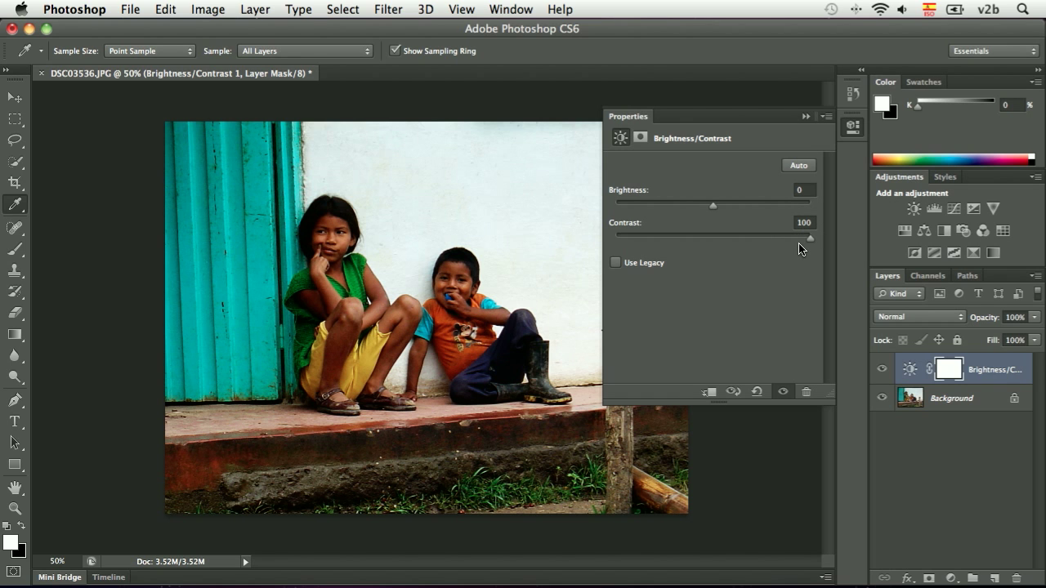
Add a Levels adjustment layer with the Blue channel's output black level raised to 110.
click(951, 578)
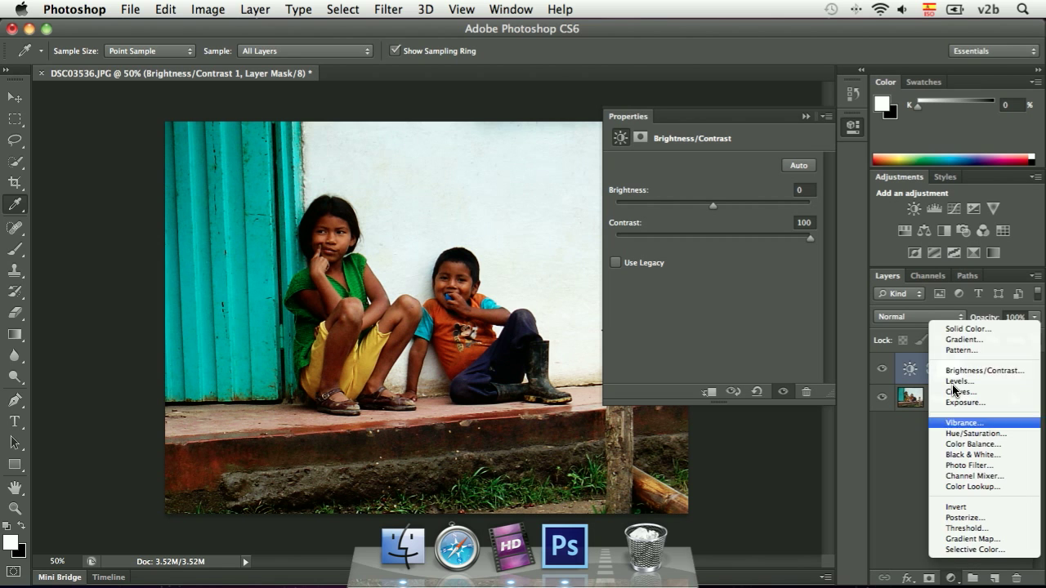
click(879, 439)
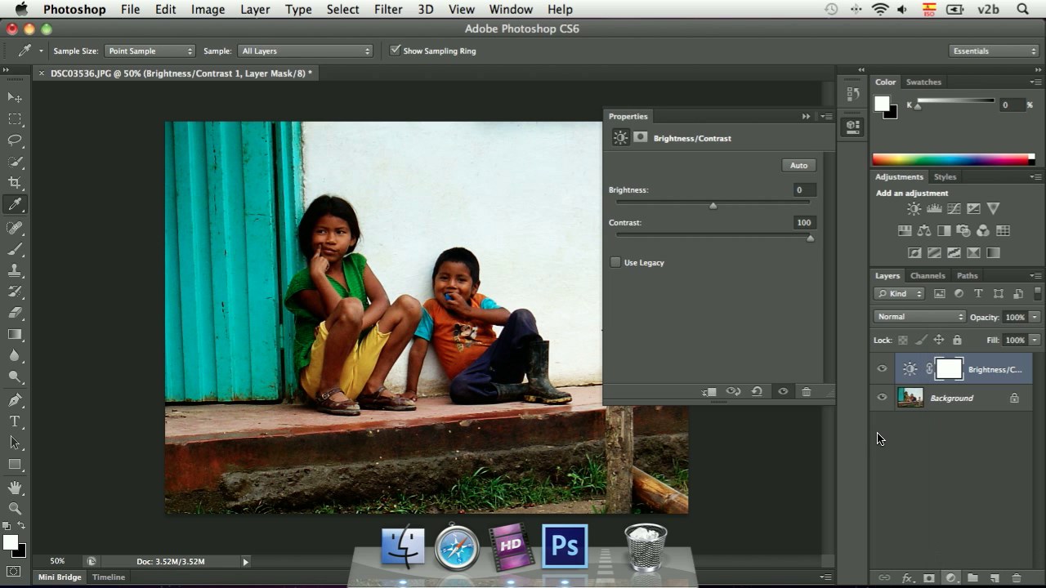
click(950, 578)
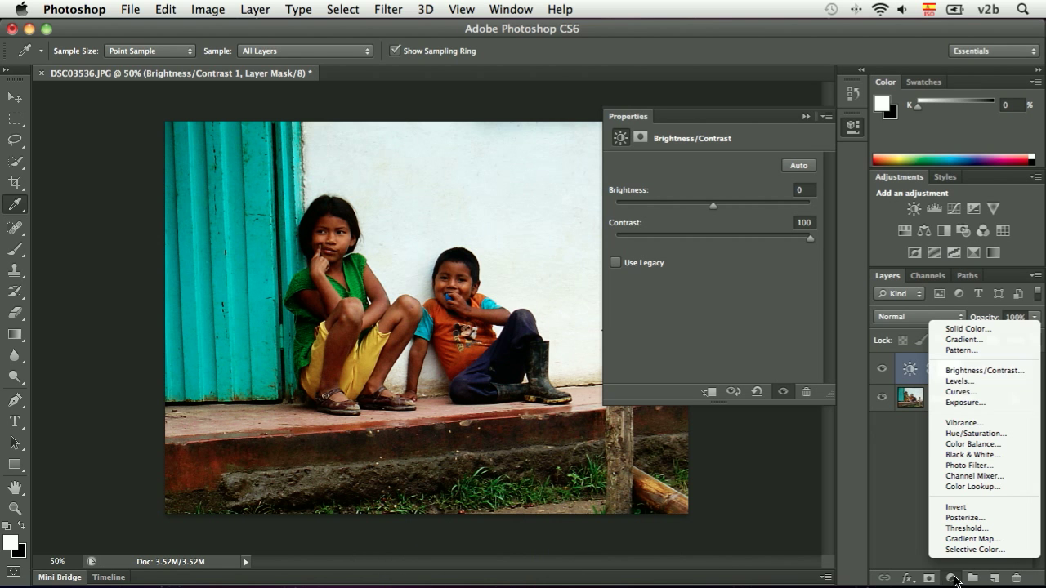
click(984, 381)
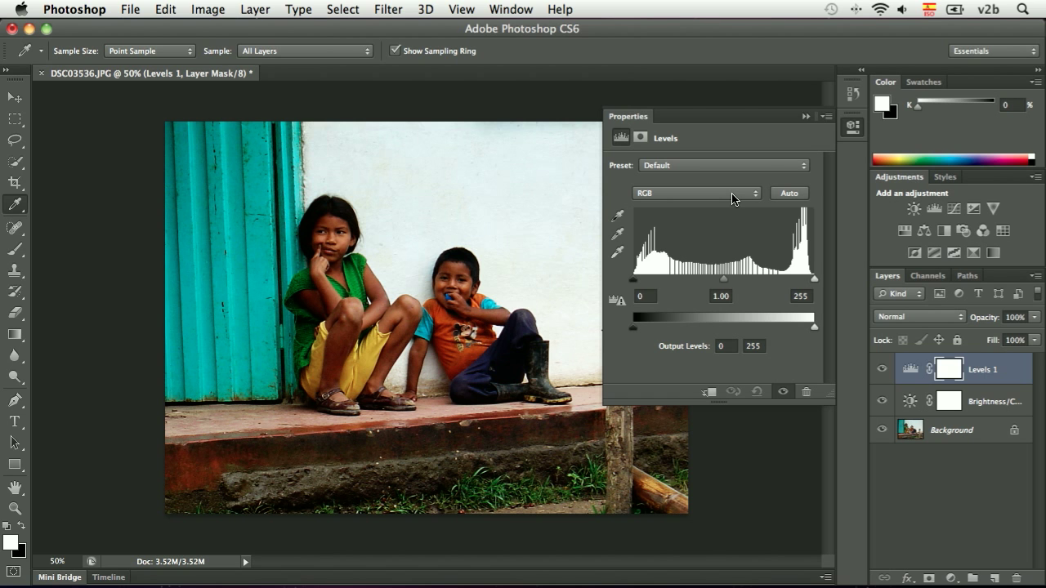
click(734, 199)
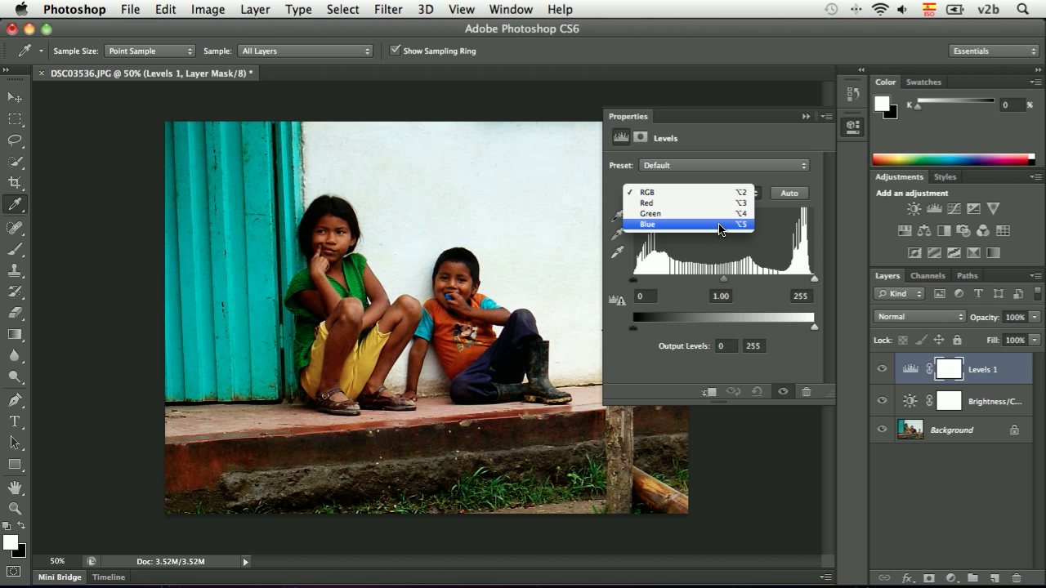
click(720, 225)
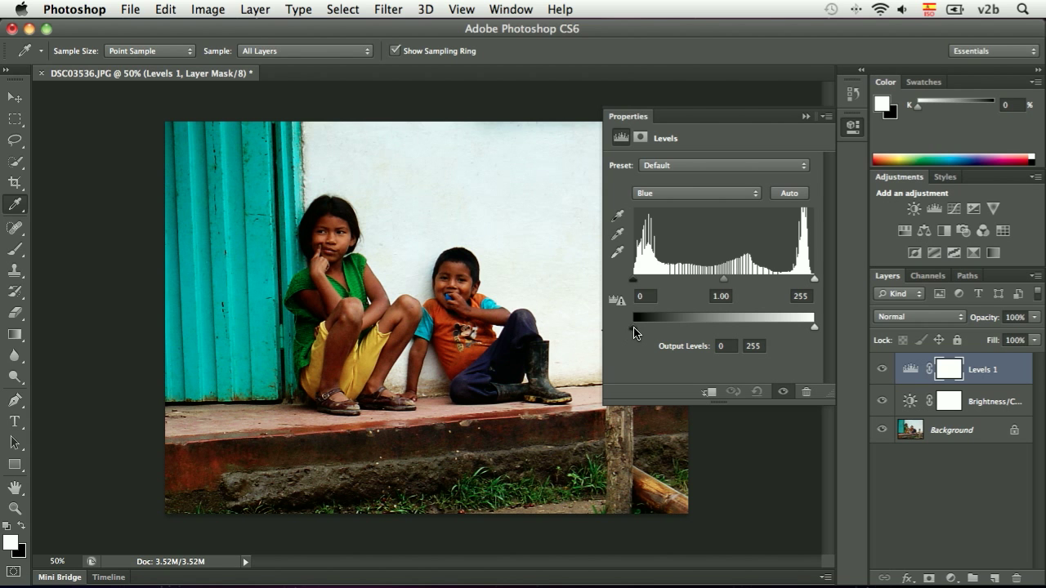
drag(634, 327, 704, 331)
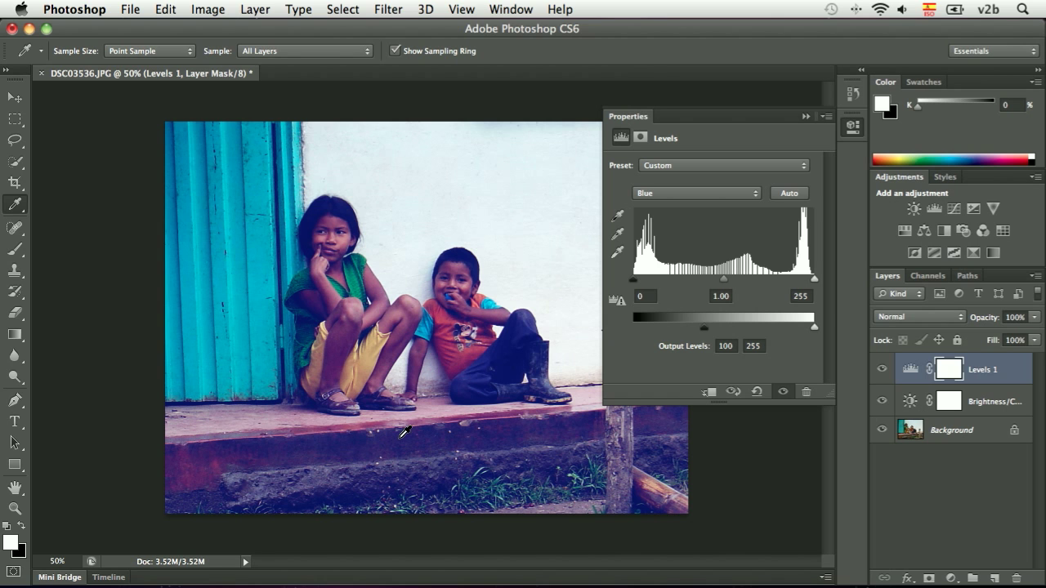
drag(703, 328, 706, 329)
click(951, 577)
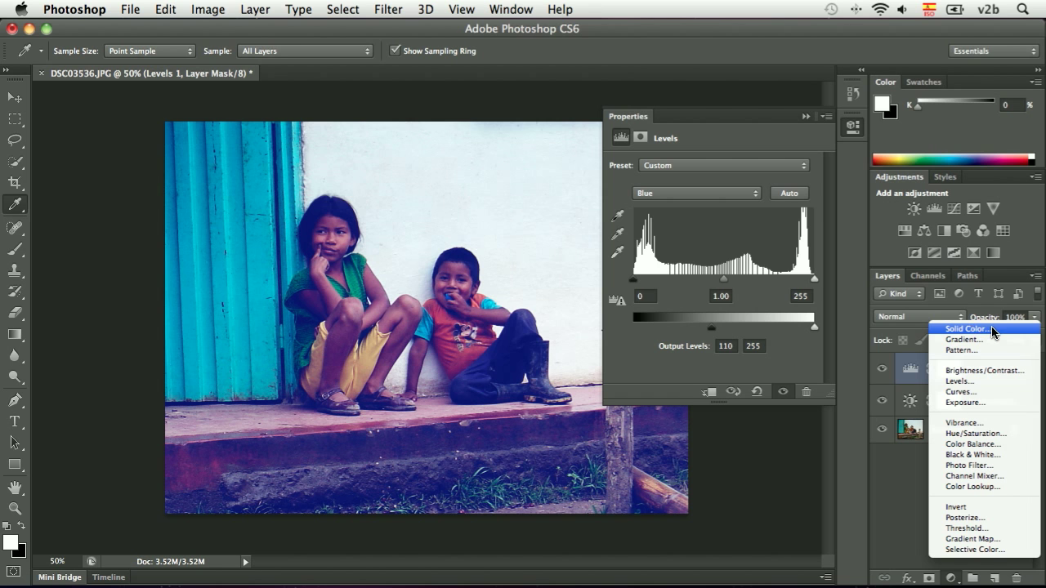
Add a Solid Color fill layer in pale yellow #f3e48e.
click(994, 332)
drag(684, 250, 497, 211)
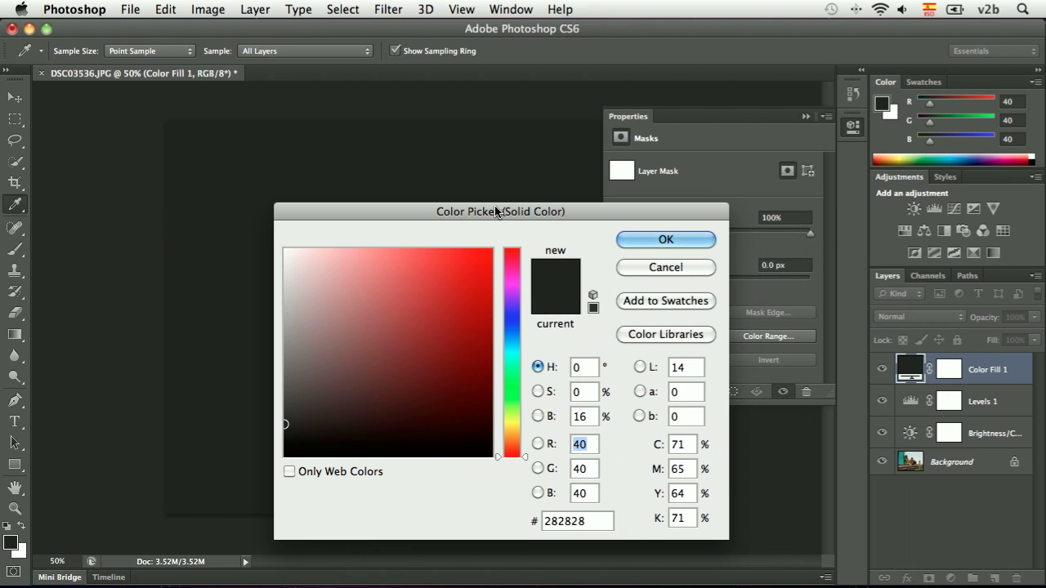
click(511, 428)
click(471, 267)
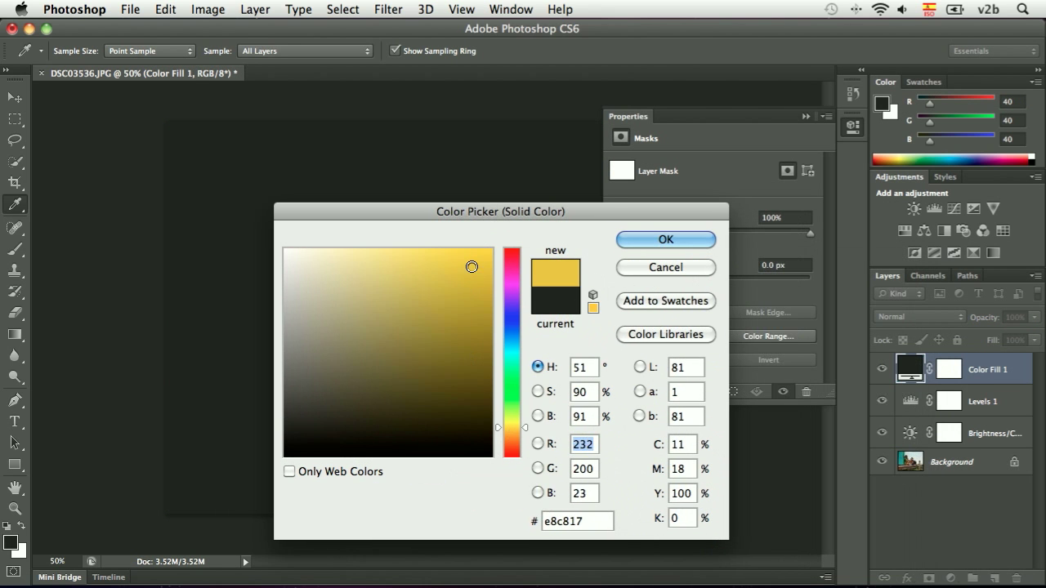
click(385, 258)
click(384, 262)
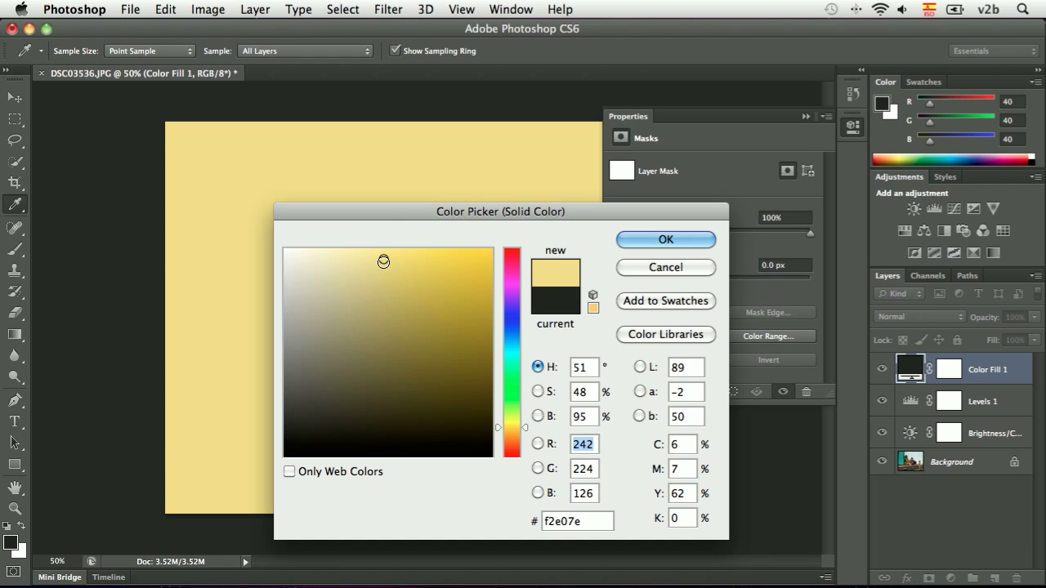
drag(382, 212, 430, 252)
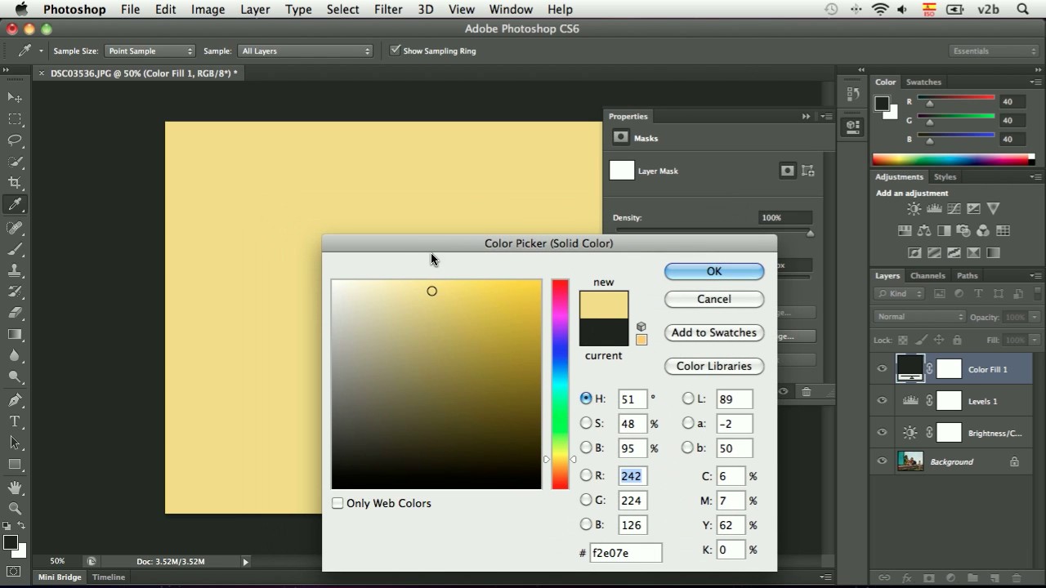
click(420, 289)
click(413, 291)
click(713, 272)
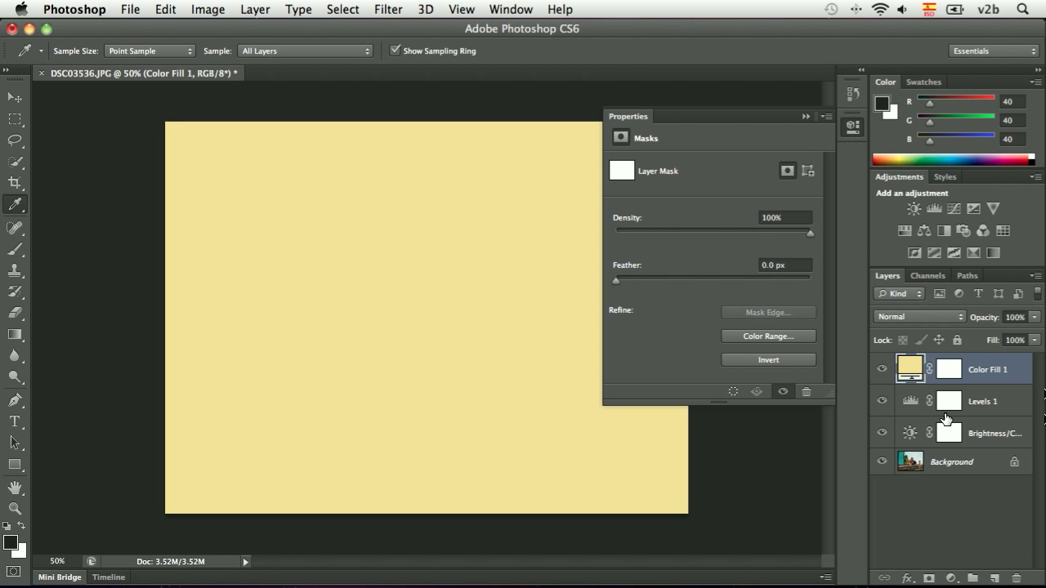
double_click(907, 368)
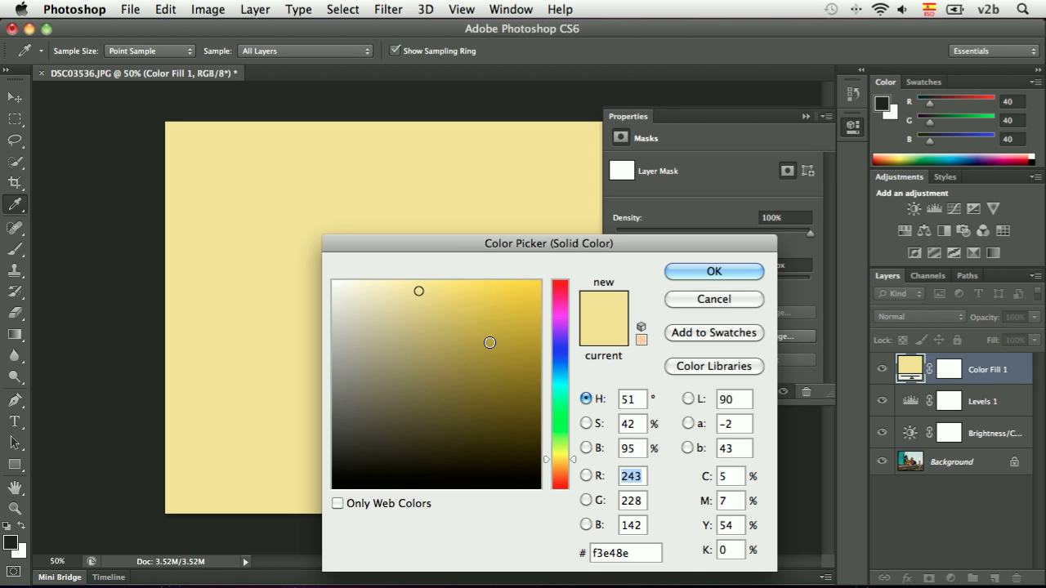
click(710, 272)
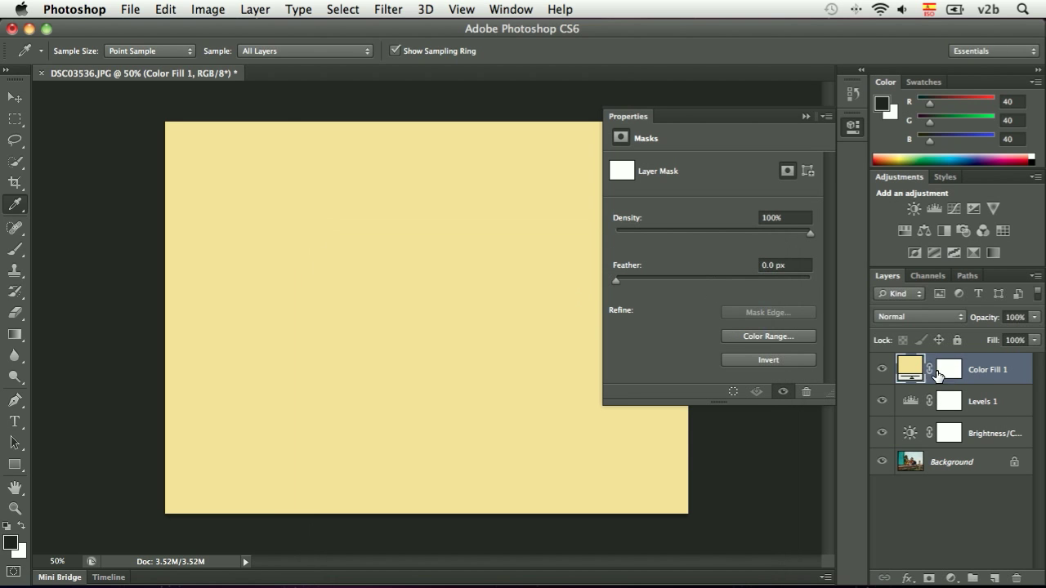
Set the Color Fill 1 blend mode to Multiply after comparing it with Linear Burn.
click(922, 318)
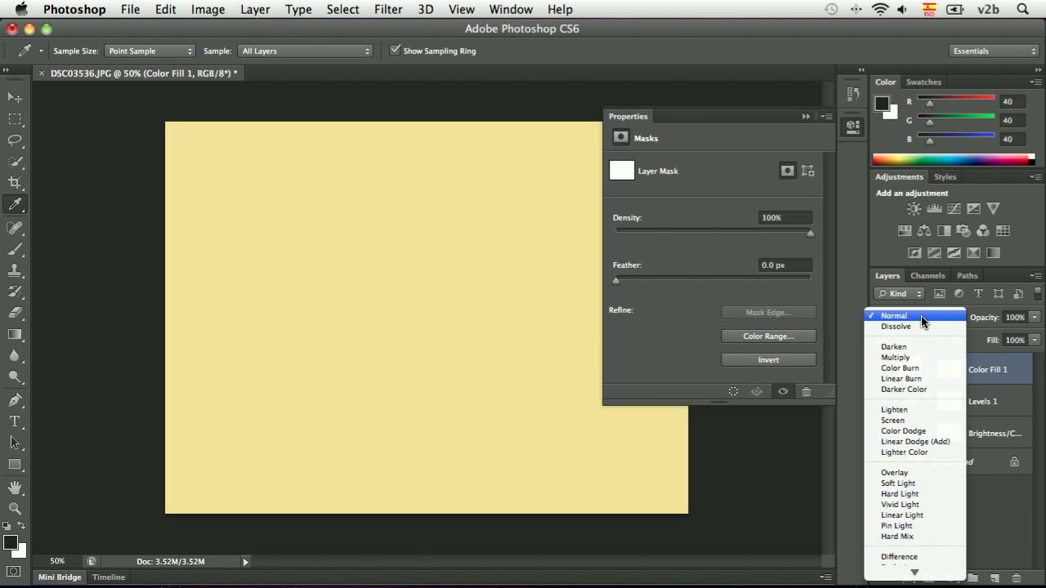
click(922, 358)
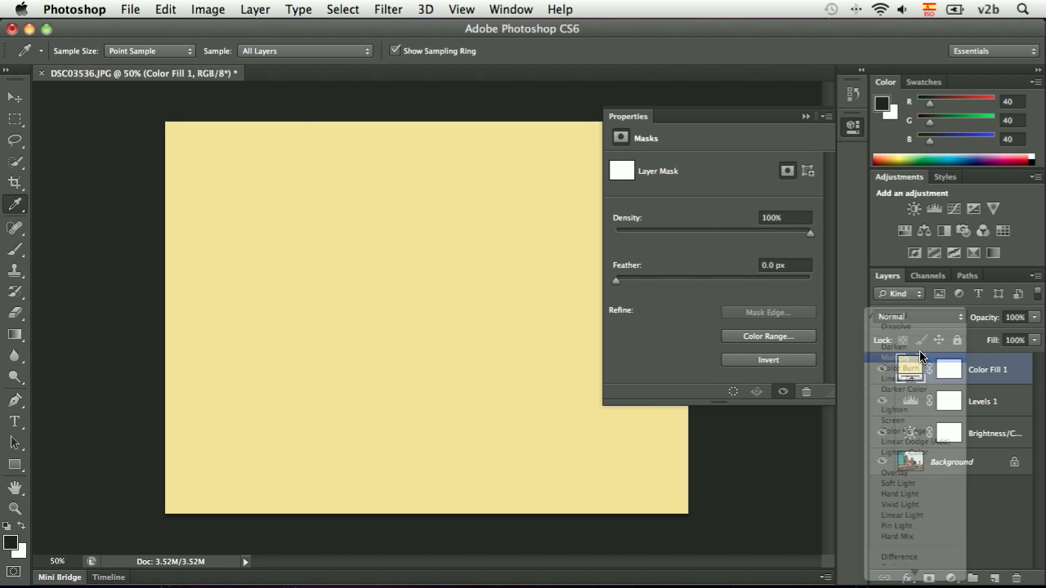
click(852, 128)
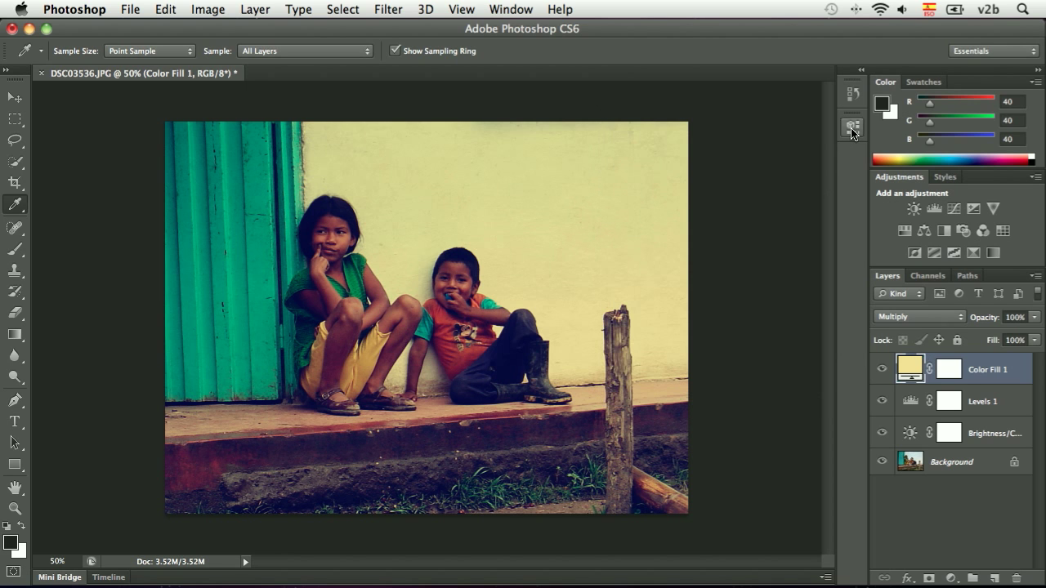
click(930, 318)
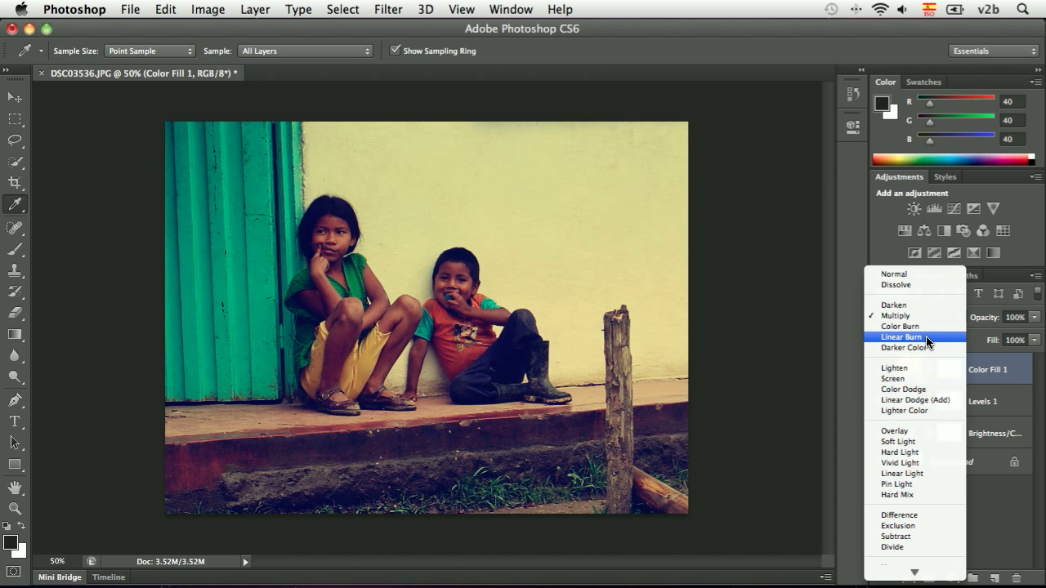
click(925, 338)
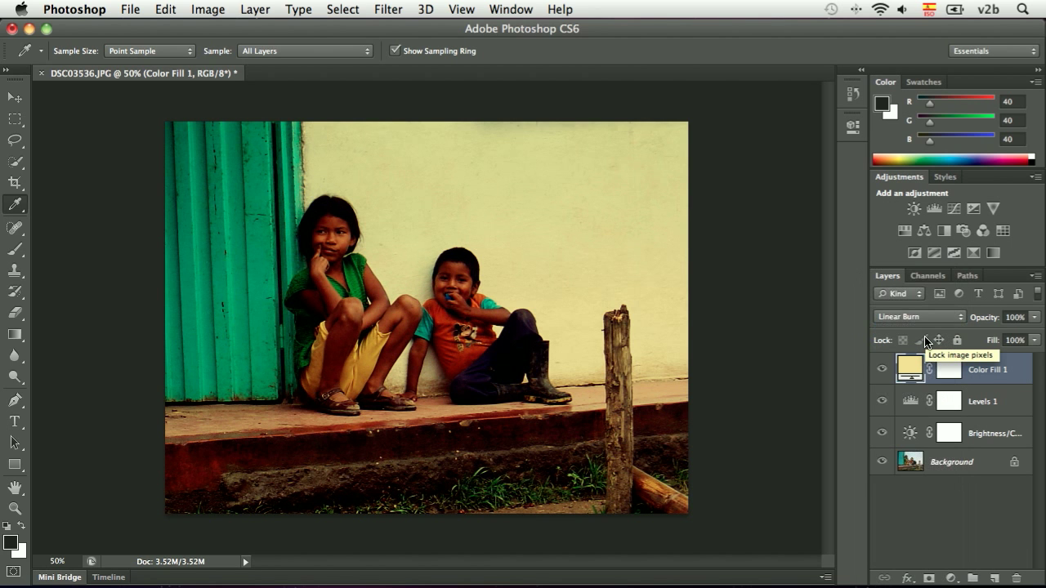
key(Up)
key(Up)
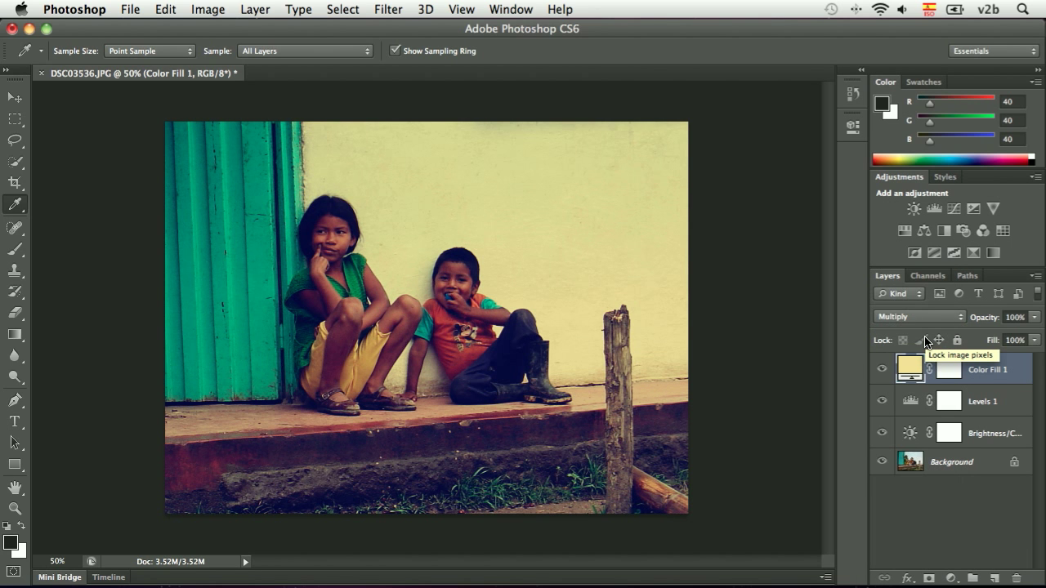
key(Down)
key(Down)
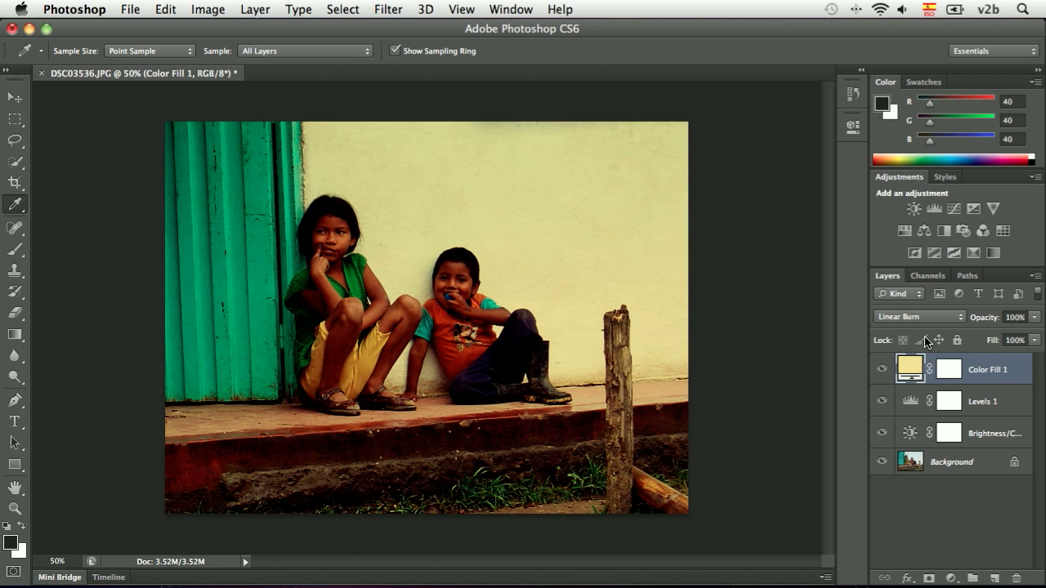
key(Up)
key(Up)
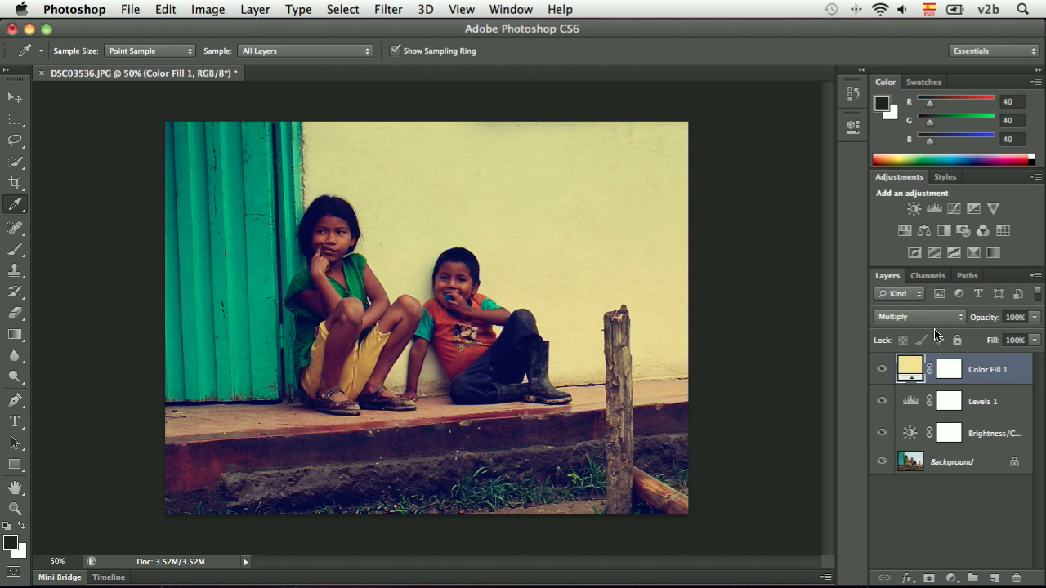
click(949, 462)
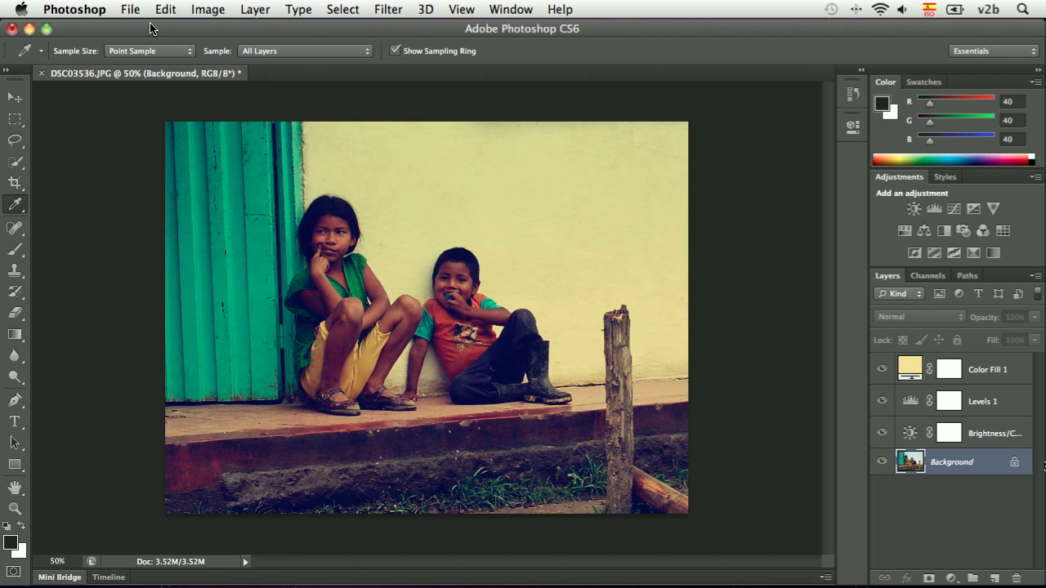
Apply a Lens Correction vignette with Amount -98 and Midpoint +30.
click(394, 7)
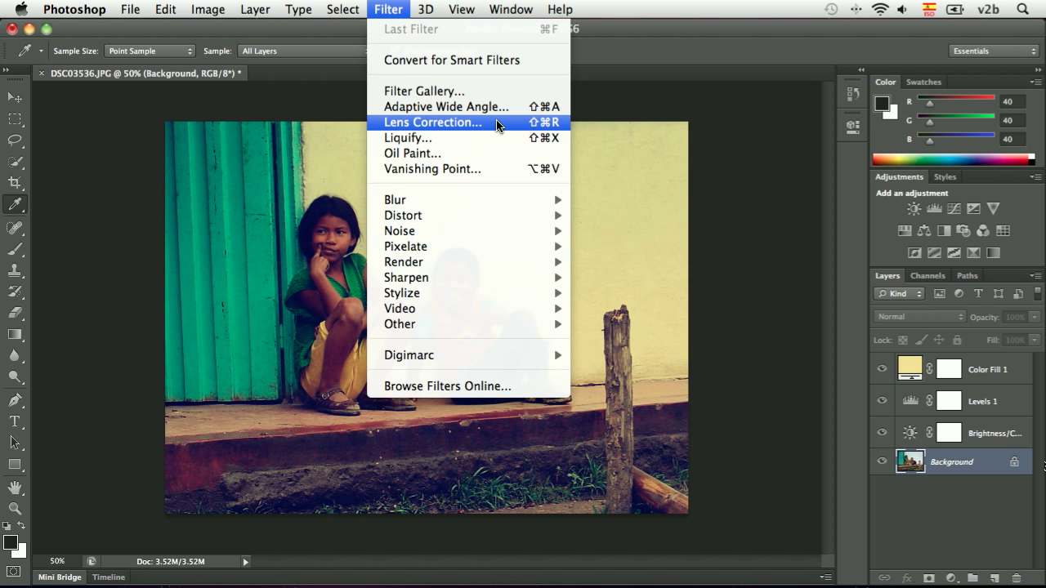
click(497, 124)
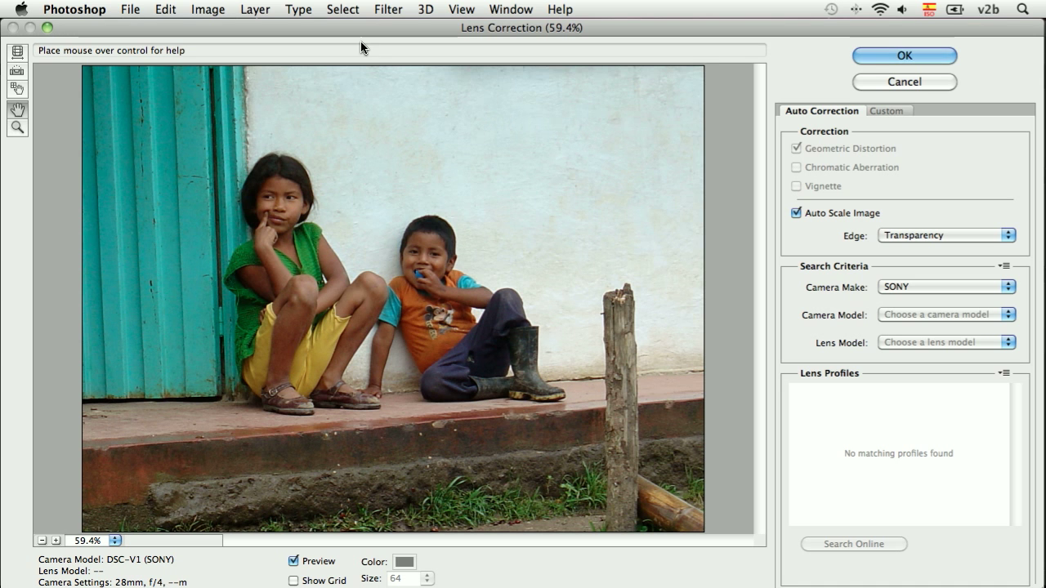
click(888, 112)
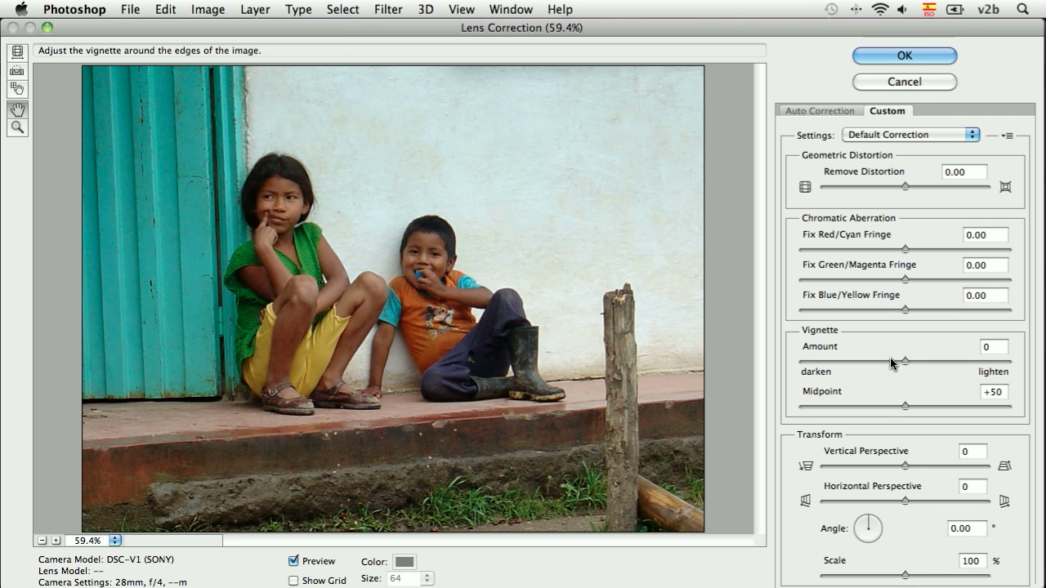
drag(899, 360, 804, 360)
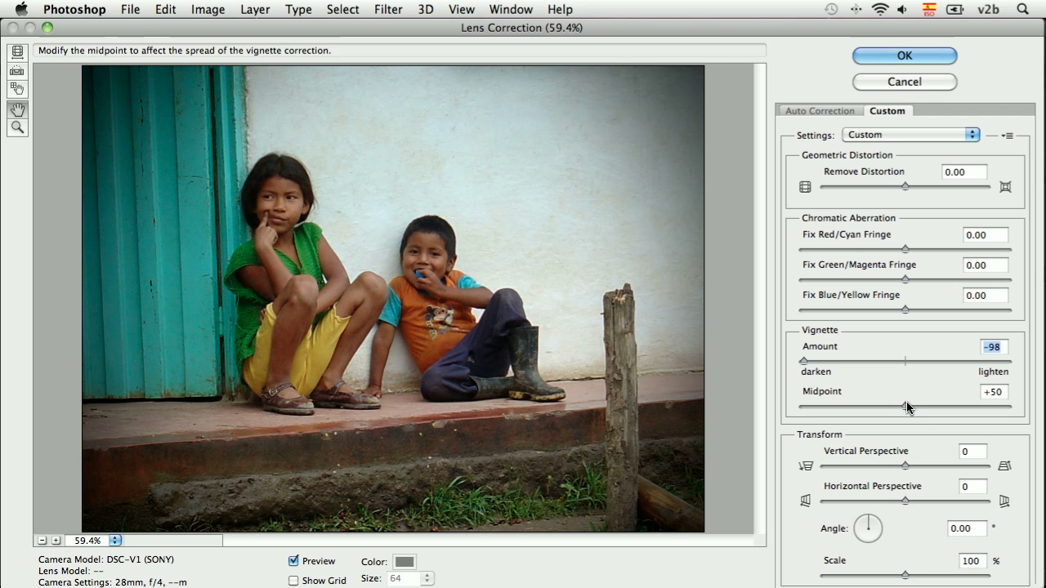
mouse_move(905, 407)
mouse_down()
mouse_move(959, 402)
mouse_move(868, 407)
mouse_up()
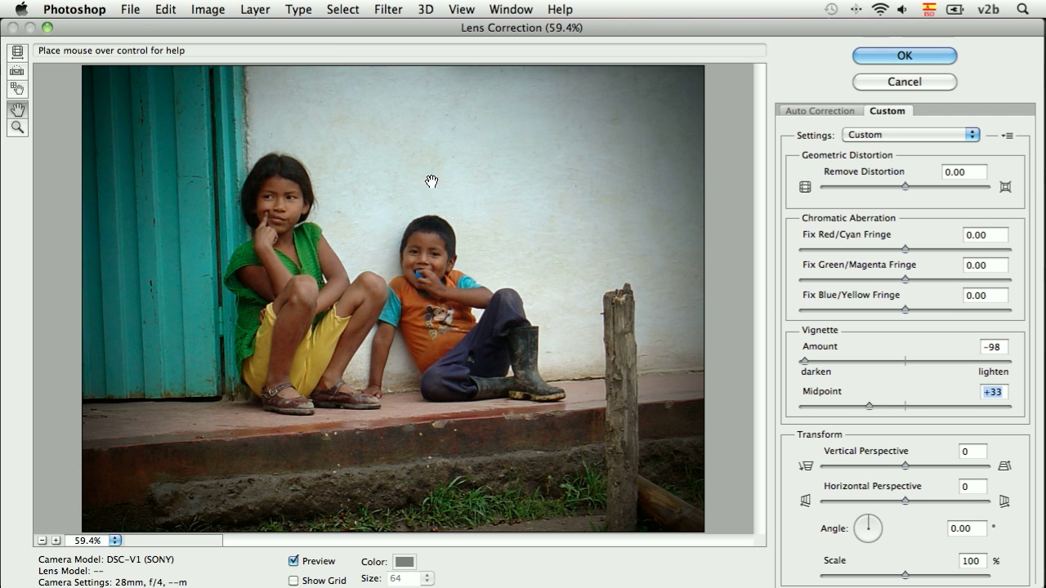
drag(872, 404, 867, 406)
mouse_move(866, 407)
mouse_down()
mouse_move(842, 411)
mouse_move(862, 408)
mouse_up()
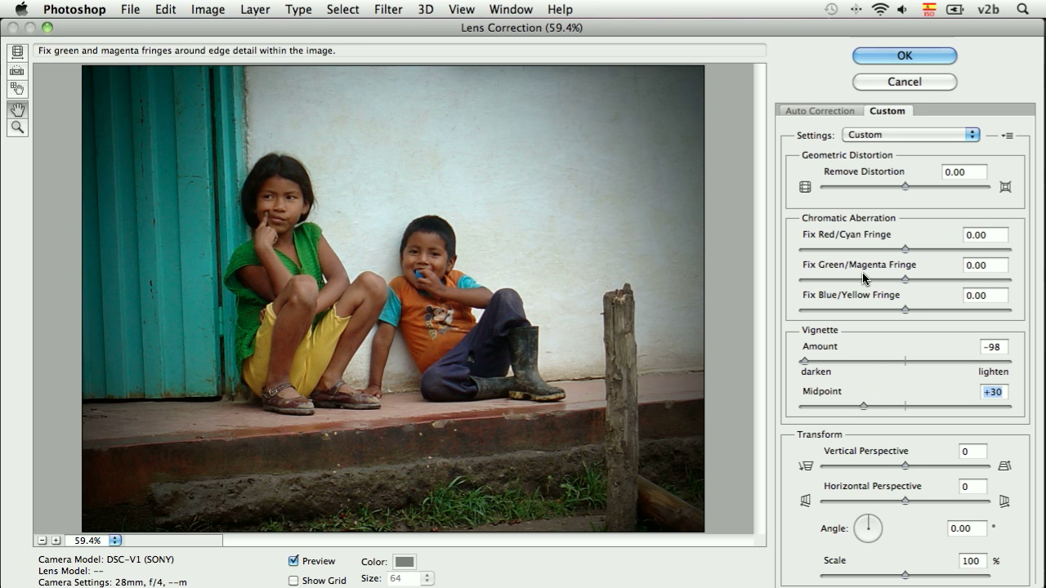
click(919, 54)
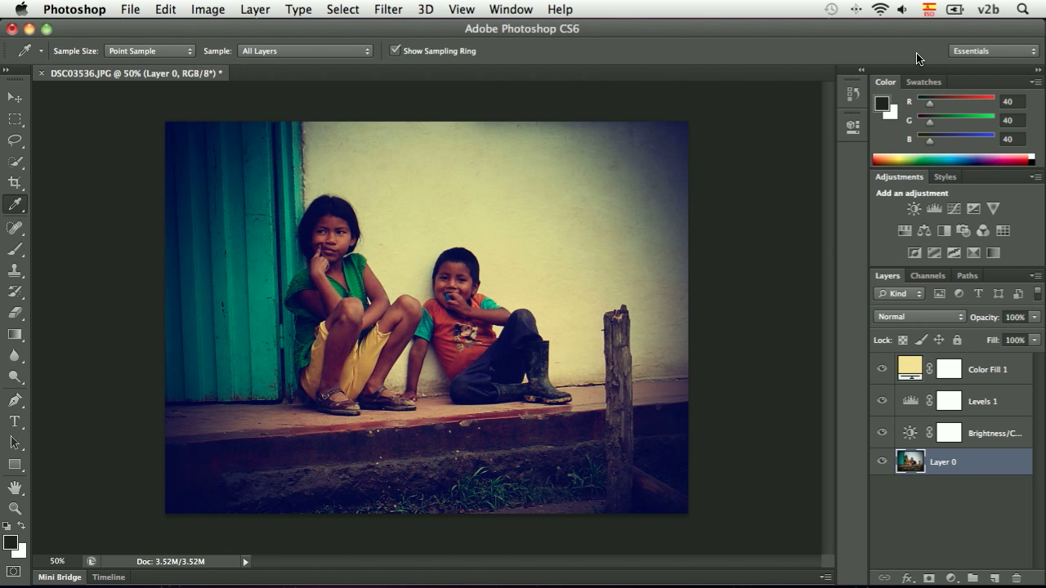
Select the yellow Color Fill 1 layer in the Layers panel.
click(999, 363)
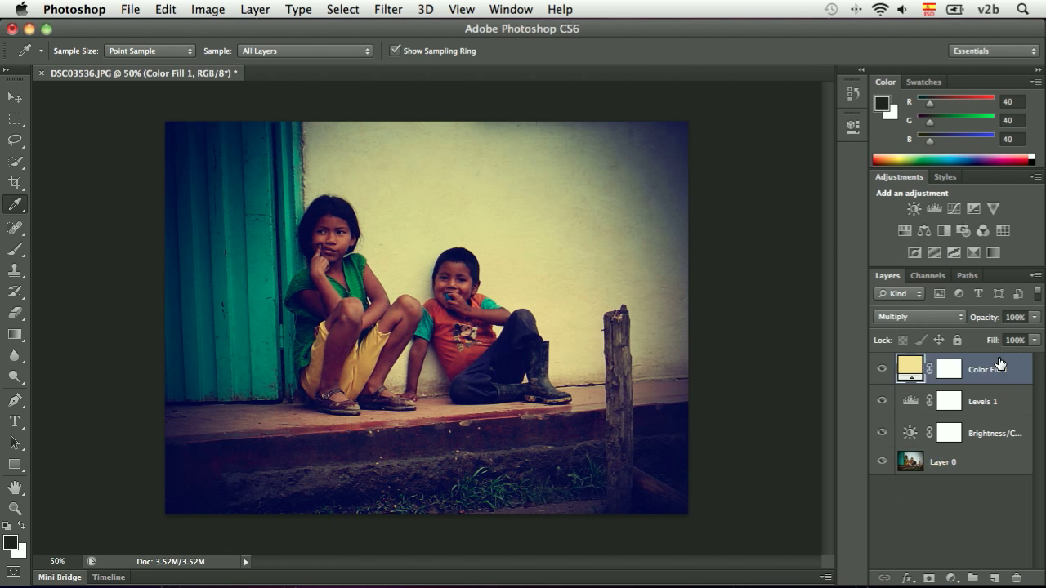